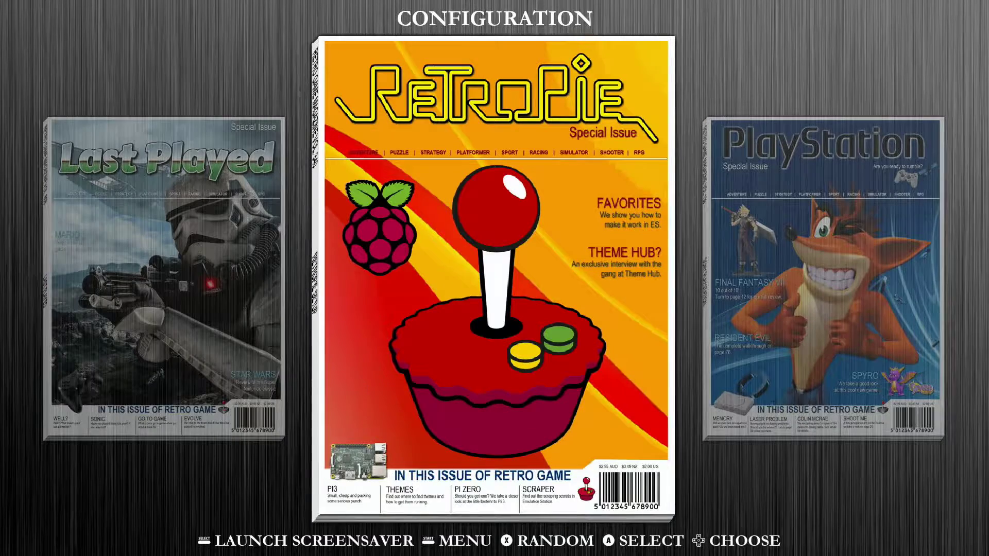
Step: Centre the carousel on the Favorites collection and bring up the Main Menu
key(Left)
key(Left)
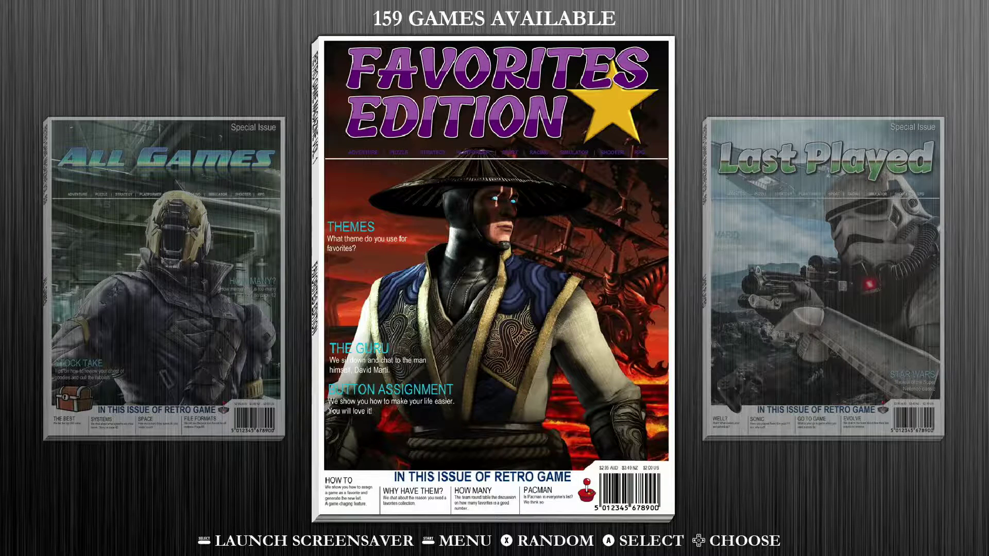
key(Return)
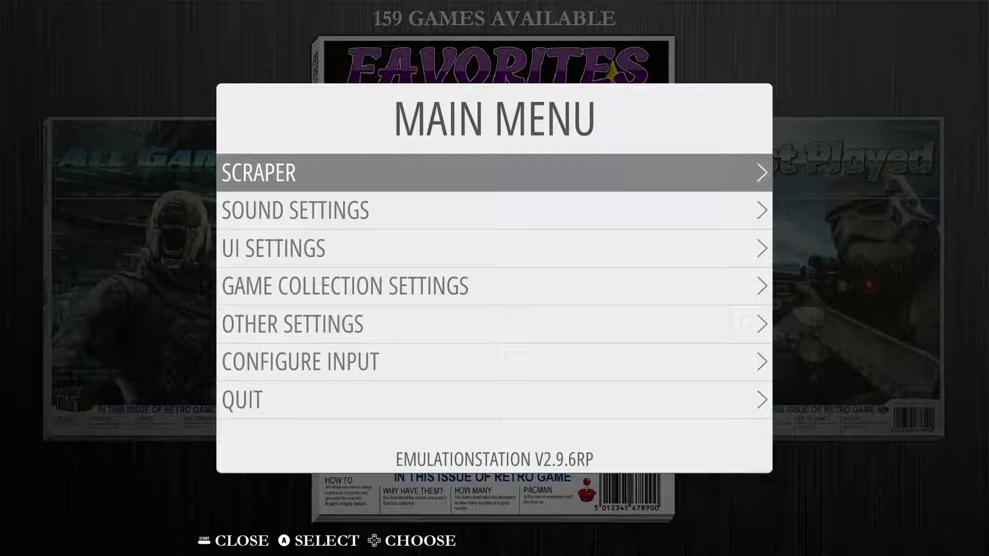
Step: Open Game Collection Settings, then its Automatic Game Collections list showing All Games, Favorites and Last Played
key(Down)
key(Down)
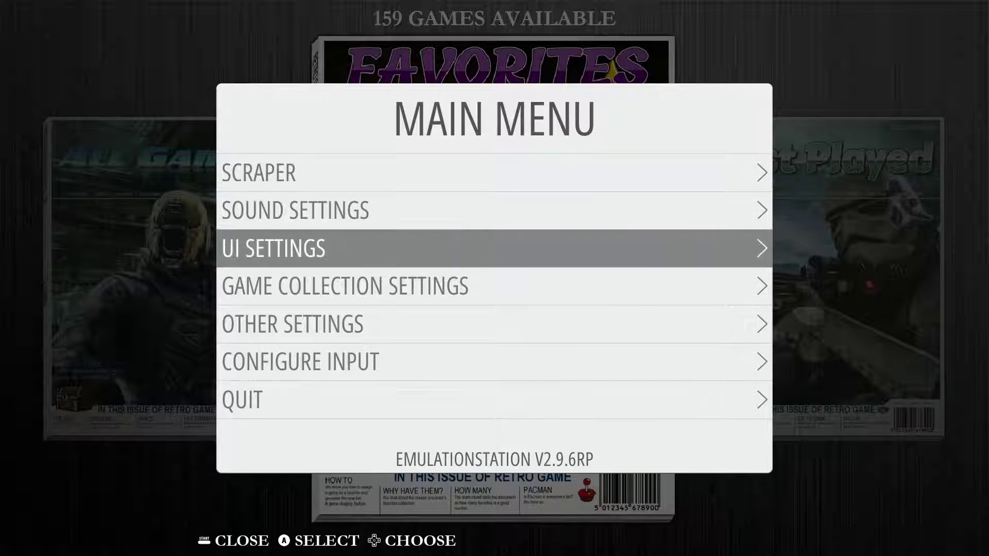
key(Down)
key(Return)
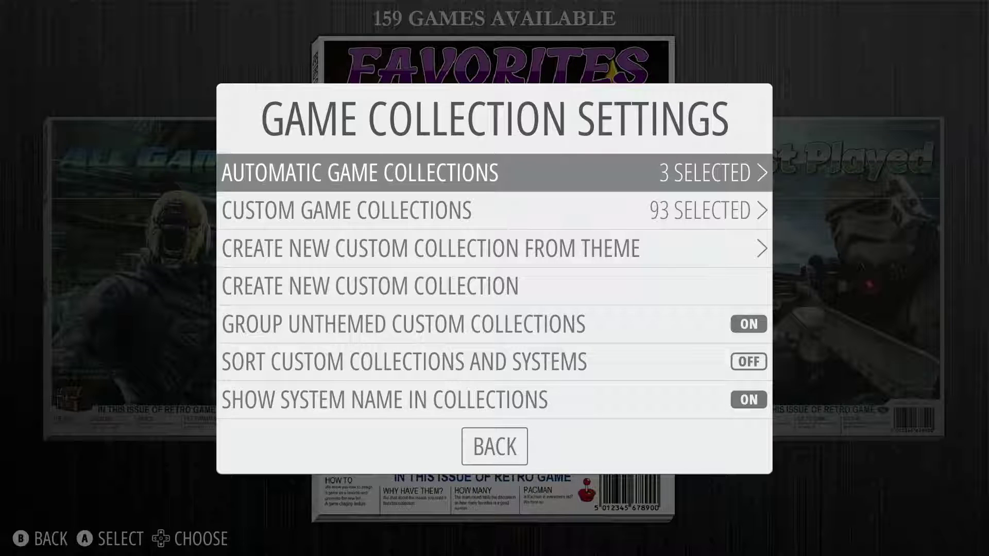
key(Return)
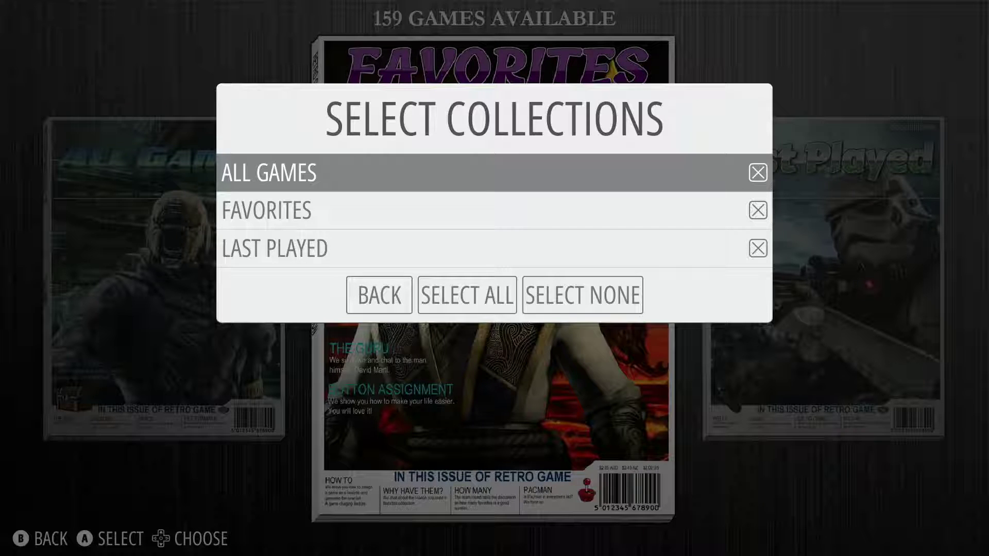
Step: Apply Select All so All Games, Favorites and Last Played stay enabled, then back out
key(Down)
key(Down)
key(Down)
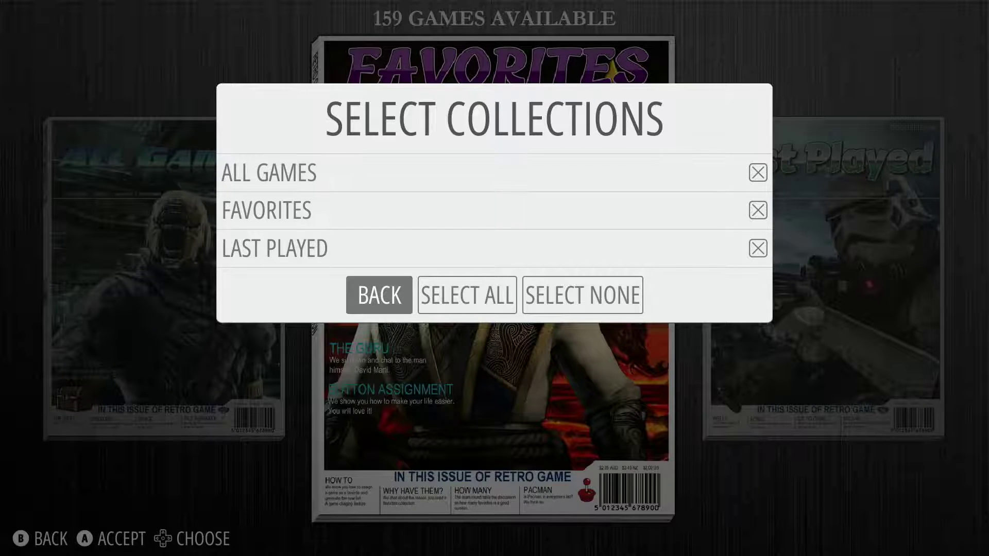
key(Right)
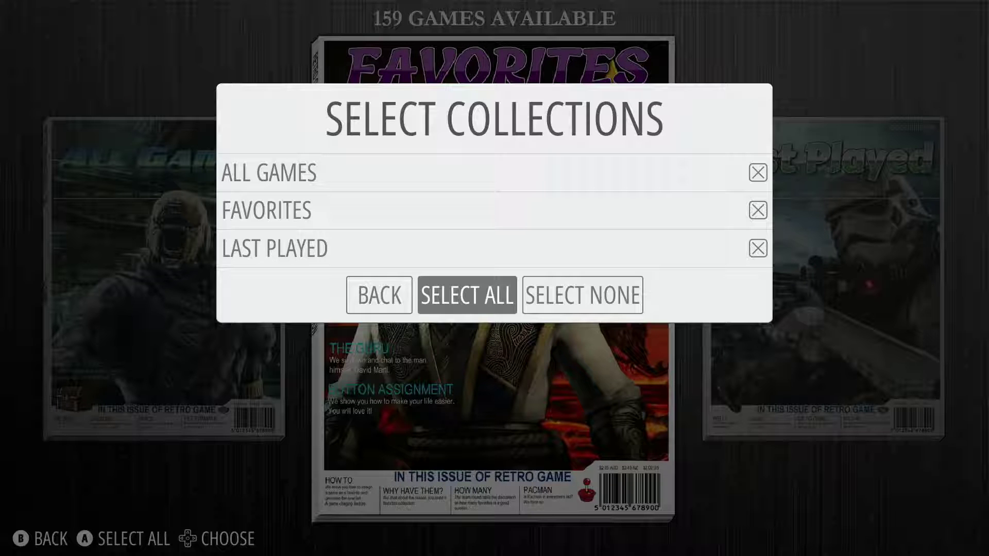
key(BackSpace)
key(BackSpace)
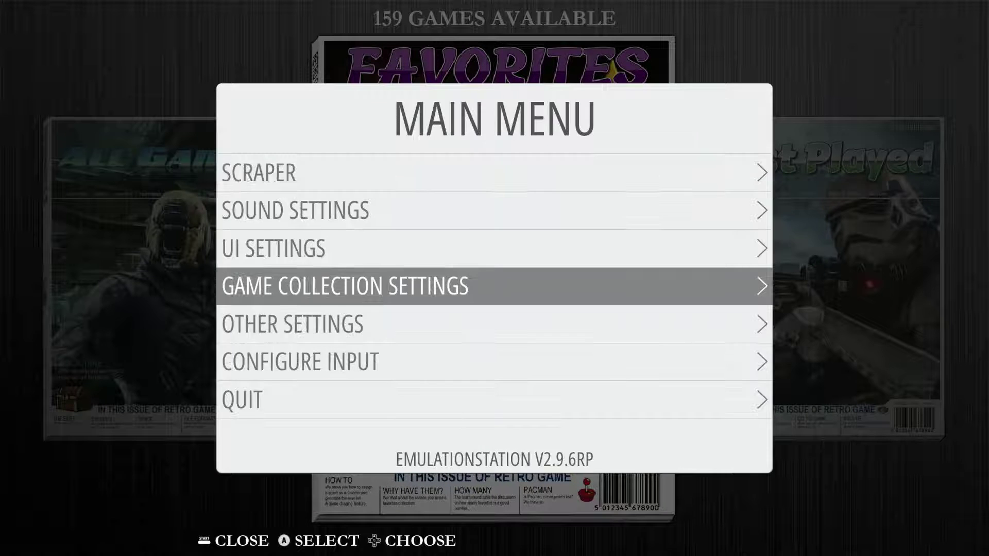
key(BackSpace)
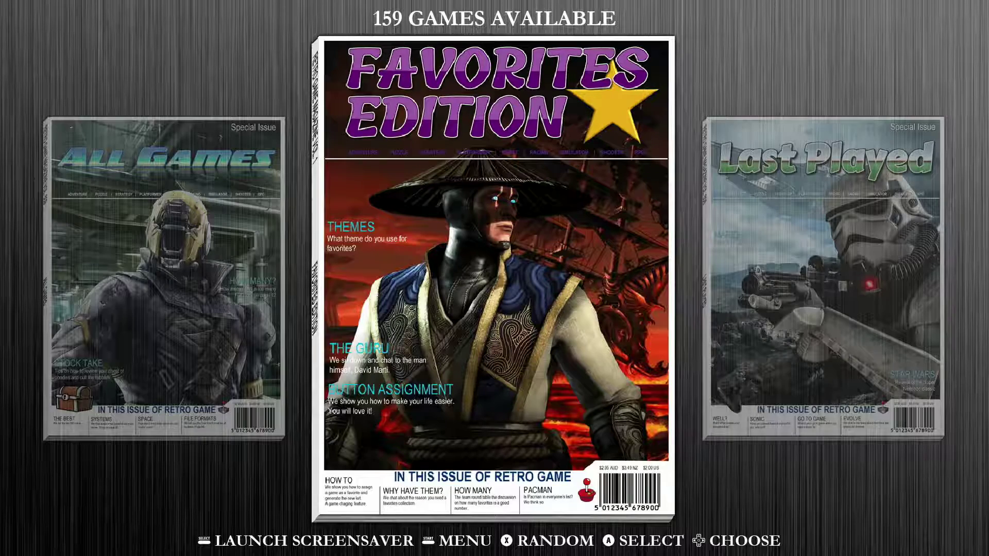
Step: Browse the Favorites game list, then return to the system covers
key(Return)
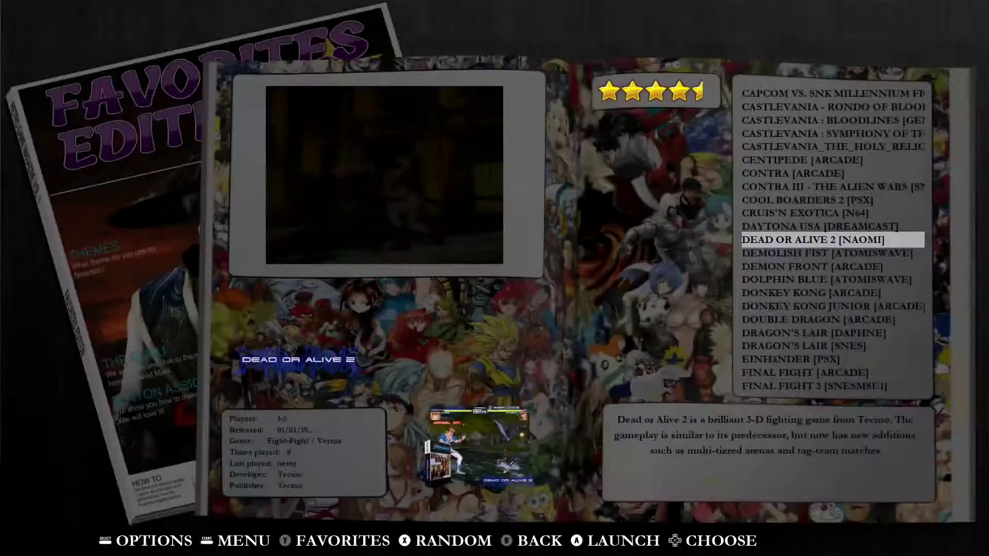
key(Down)
key(Down)
key(Down)
key(Down)
key(Down)
key(Down)
key(Down)
key(Down)
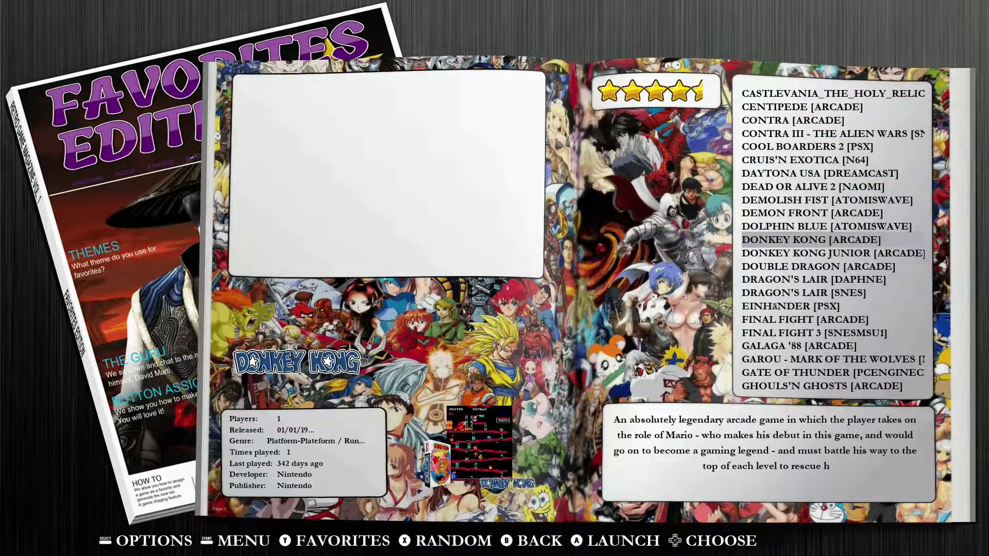
key(Down)
key(Down)
key(Down)
key(Down)
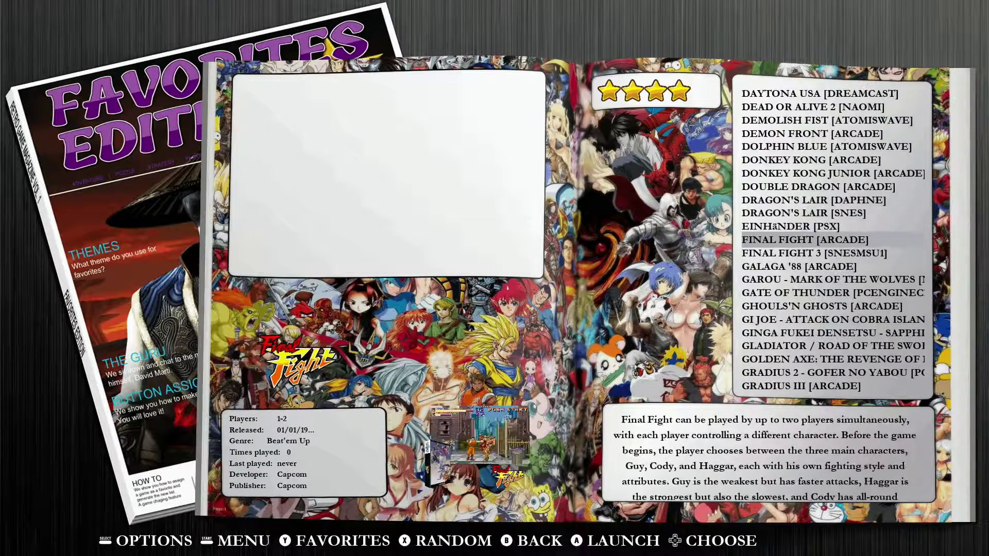
key(Escape)
Step: In the PlayStation list, highlight 007 - The World Is Not Enough and bring up its Options
key(Right)
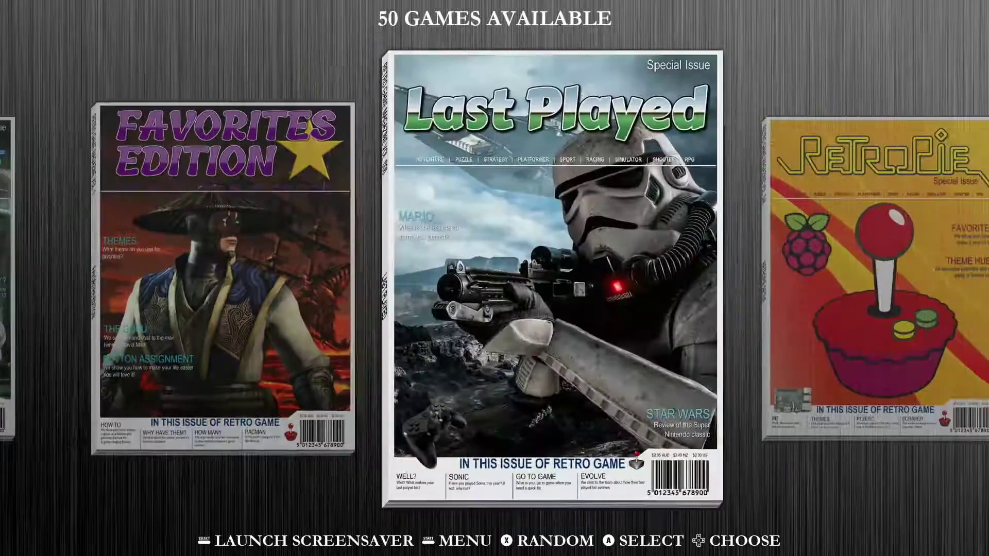
key(Right)
key(Right)
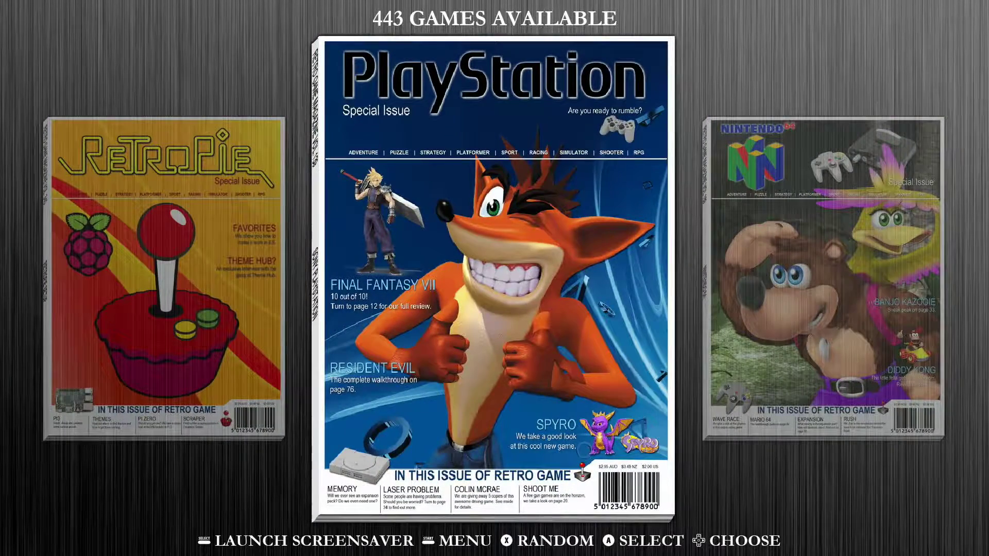
key(Return)
key(Down)
key(Up)
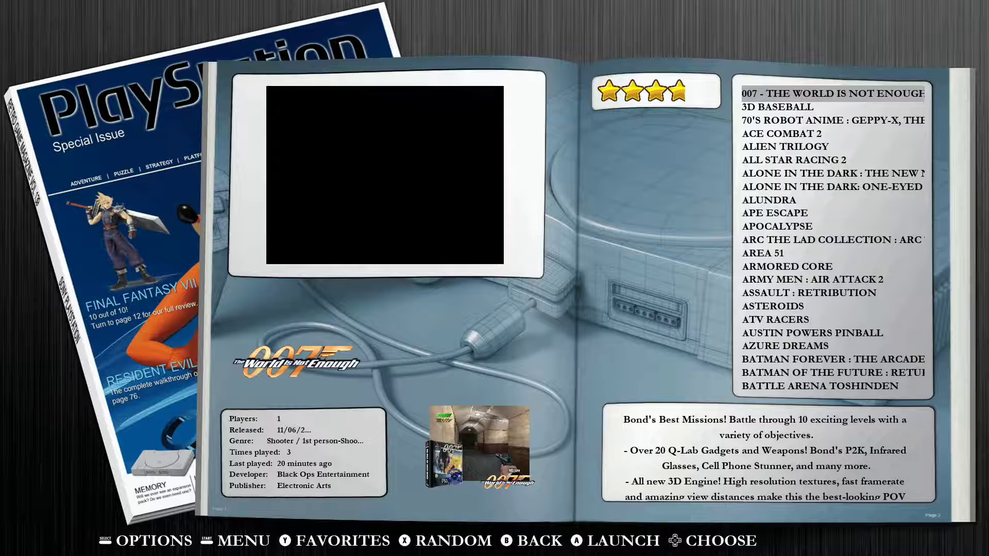
key(Down)
key(Up)
key(Down)
key(Up)
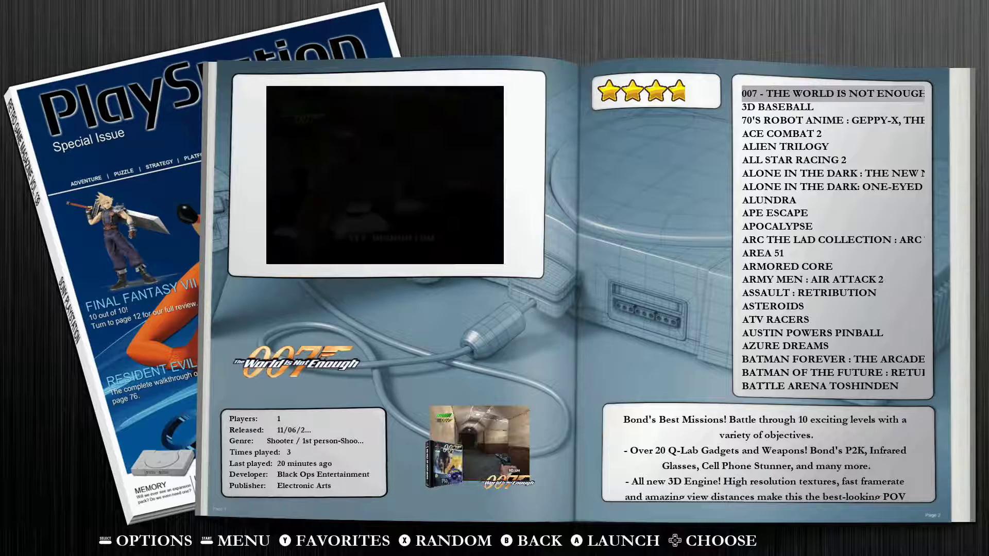
key(shift)
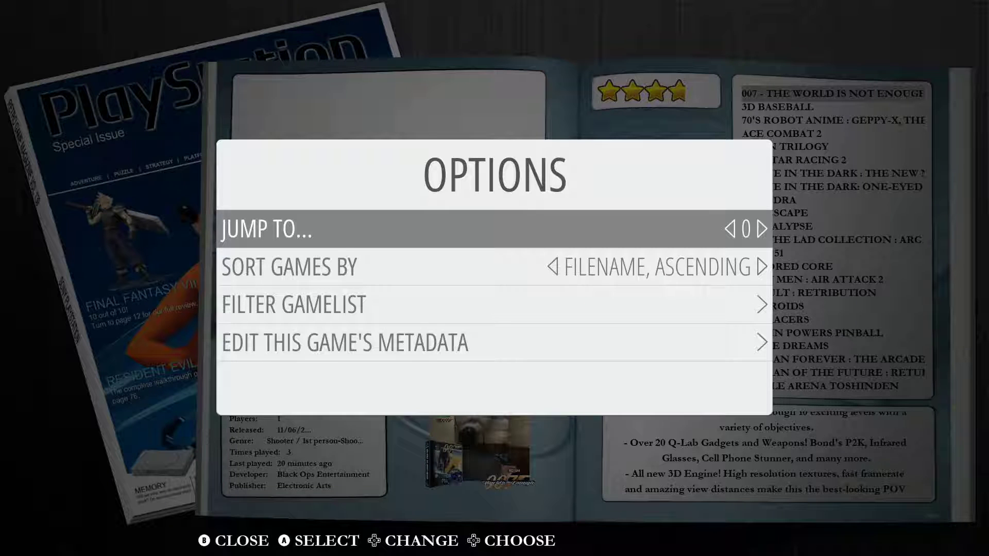
Step: Edit 007's metadata to set Favorite ON and save it
key(Down)
key(Down)
key(Down)
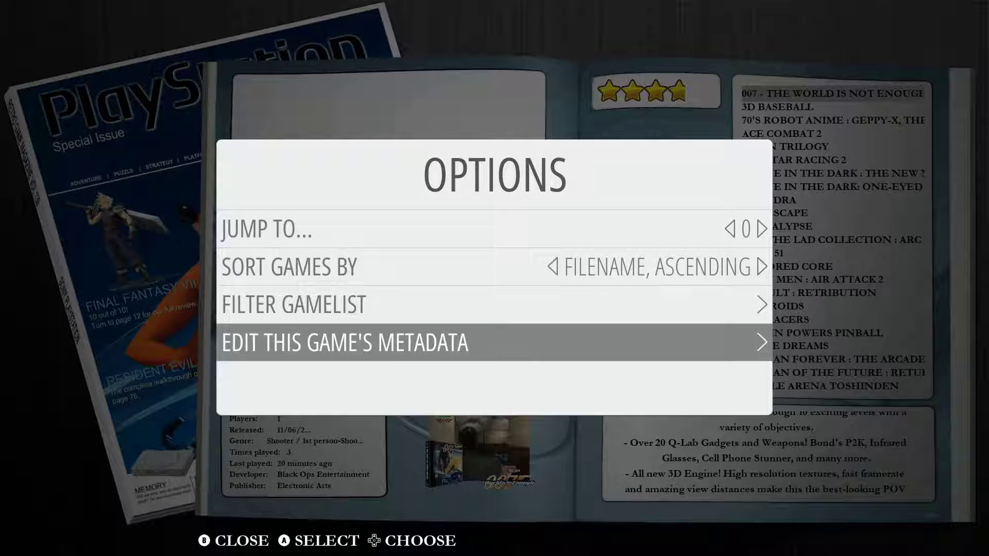
key(Return)
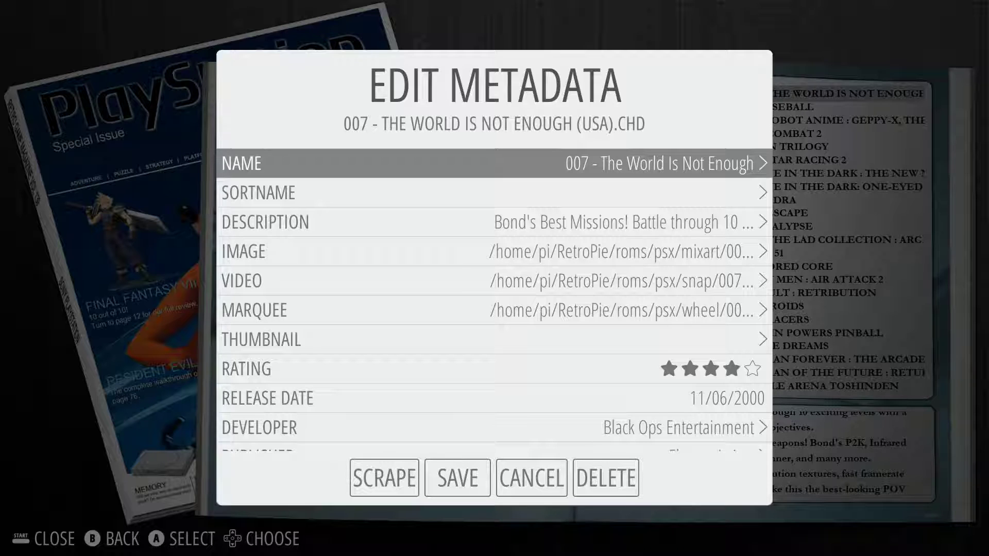
key(Down)
key(Down)
key(Down)
key(Down)
key(Down)
key(Down)
key(Down)
key(Down)
key(Down)
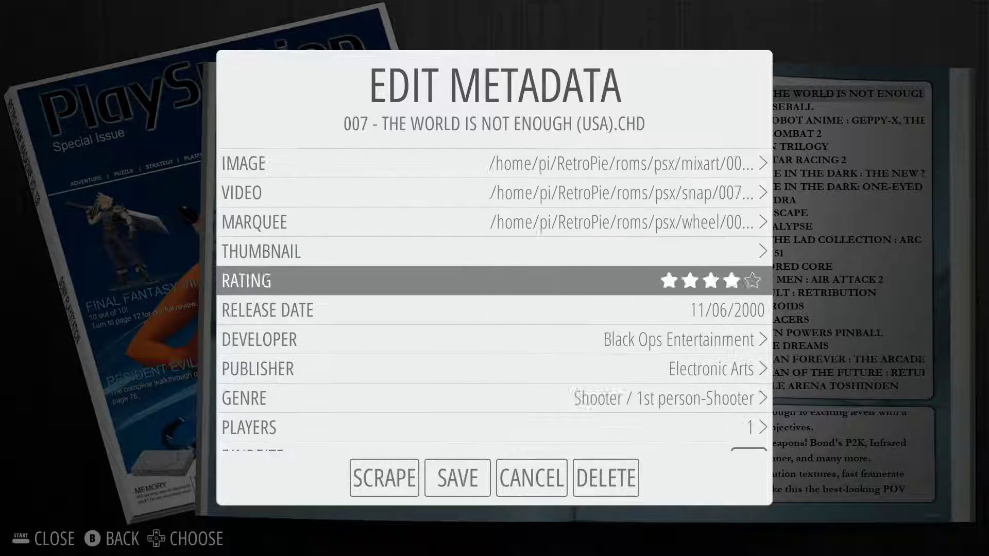
key(Down)
key(Down)
key(Down)
key(Down)
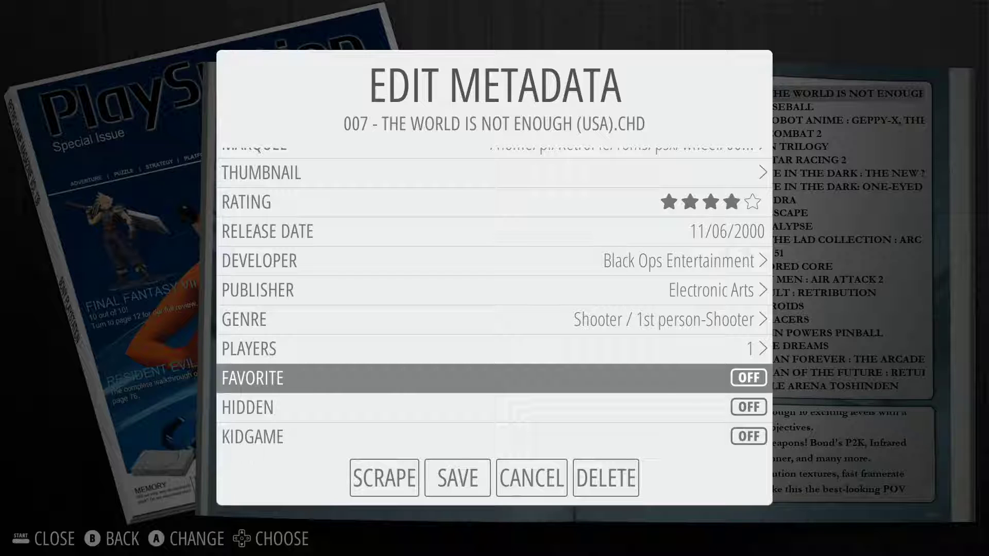
key(Return)
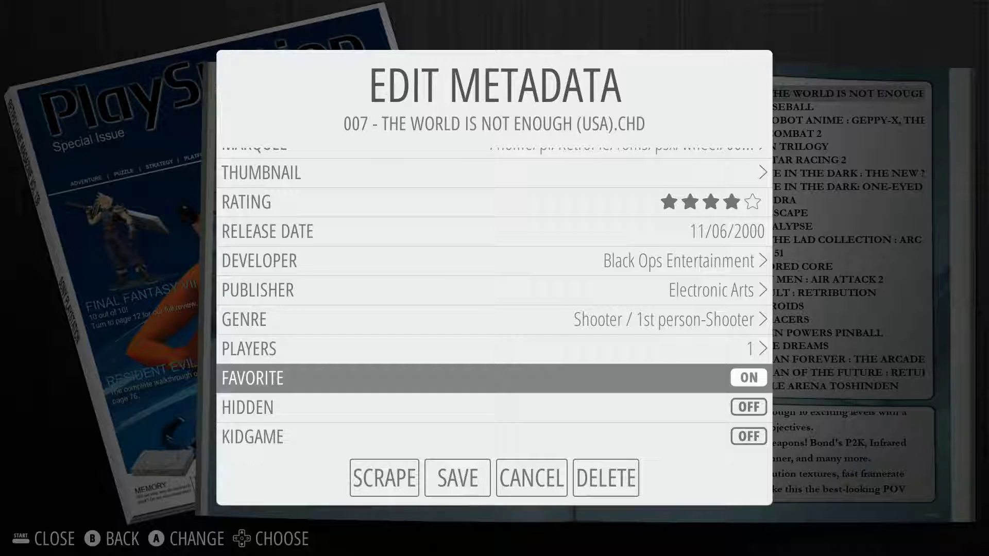
key(Down)
key(Down)
key(Down)
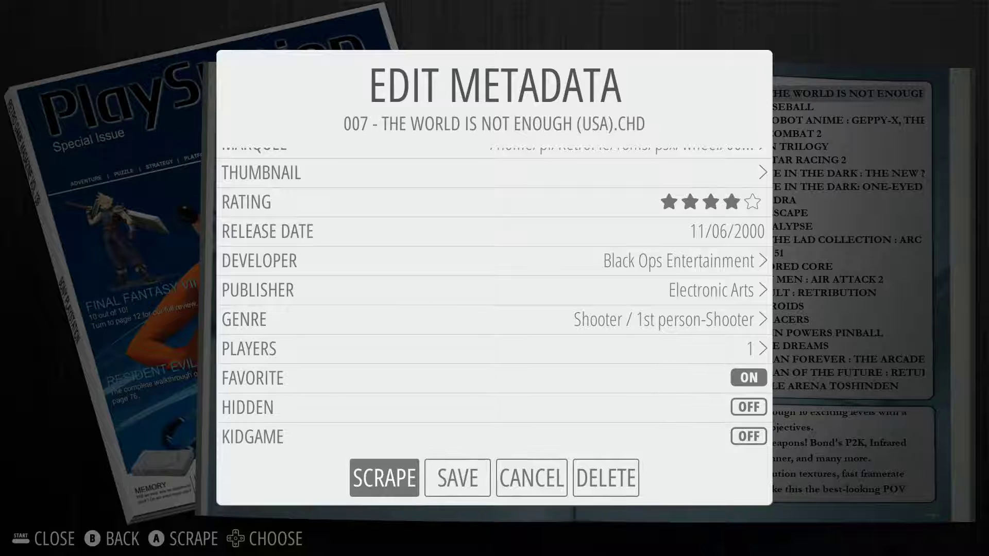
key(Right)
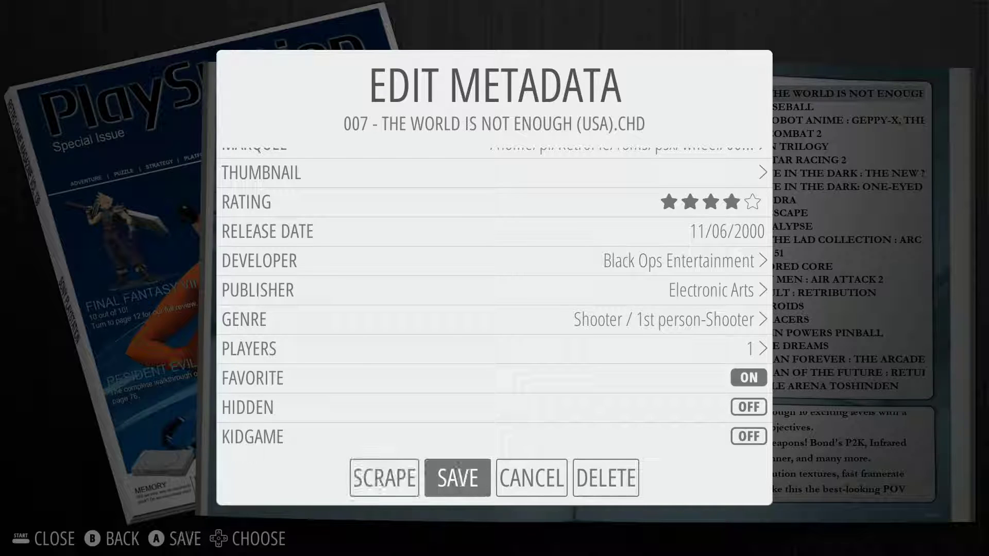
key(Return)
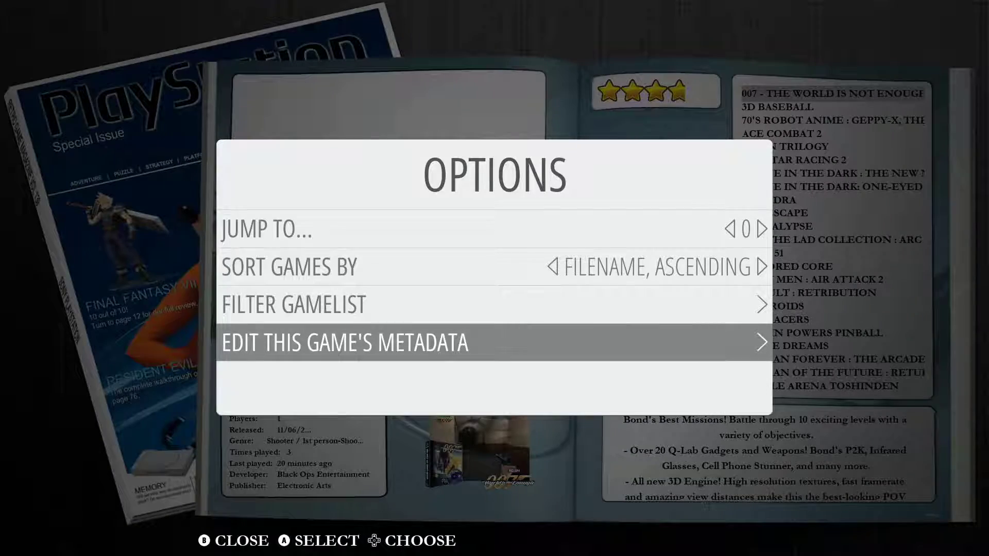
Step: Back out of the PlayStation list to the system carousel at Last Played
key(Escape)
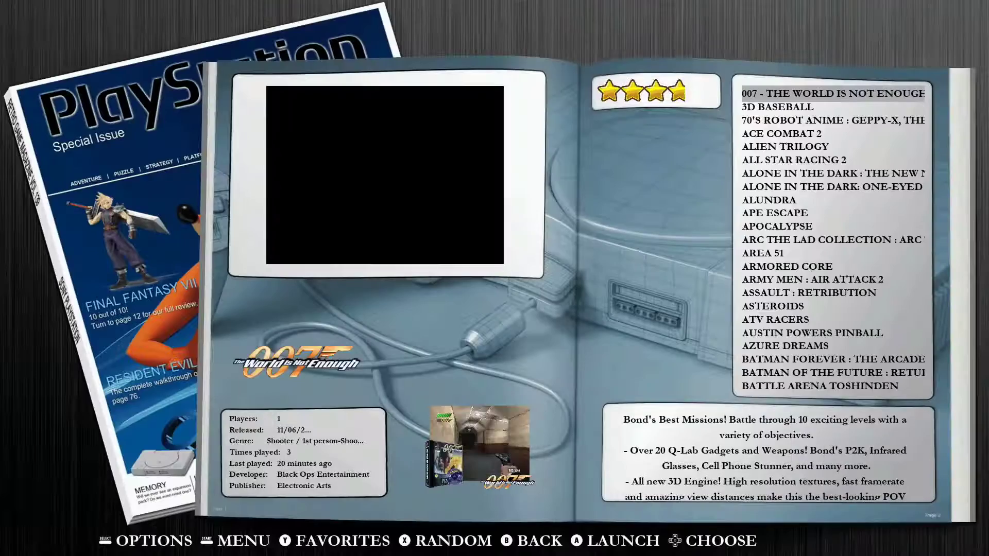
key(Escape)
key(Left)
key(Left)
key(Left)
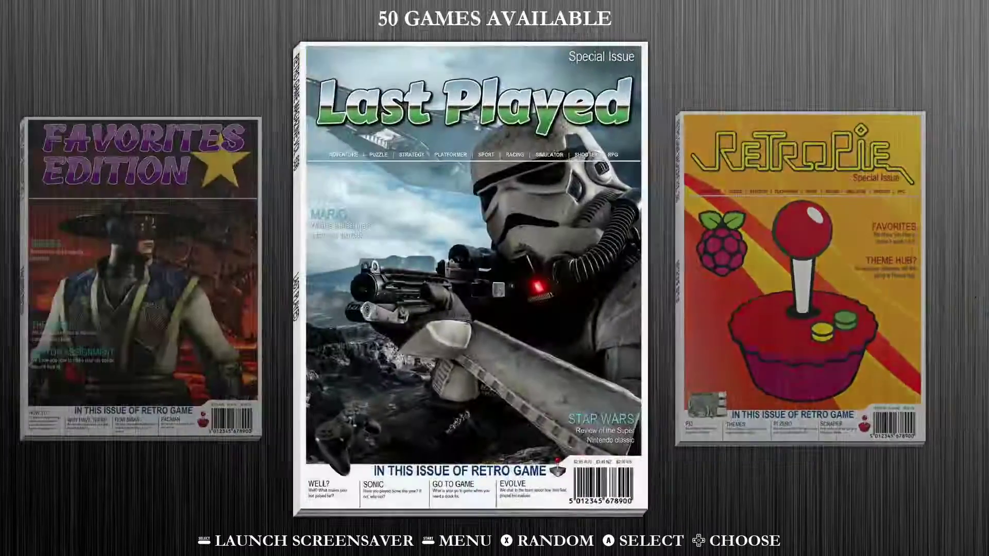
Step: Open the Favorites Edition game list and scroll down through its games
key(Return)
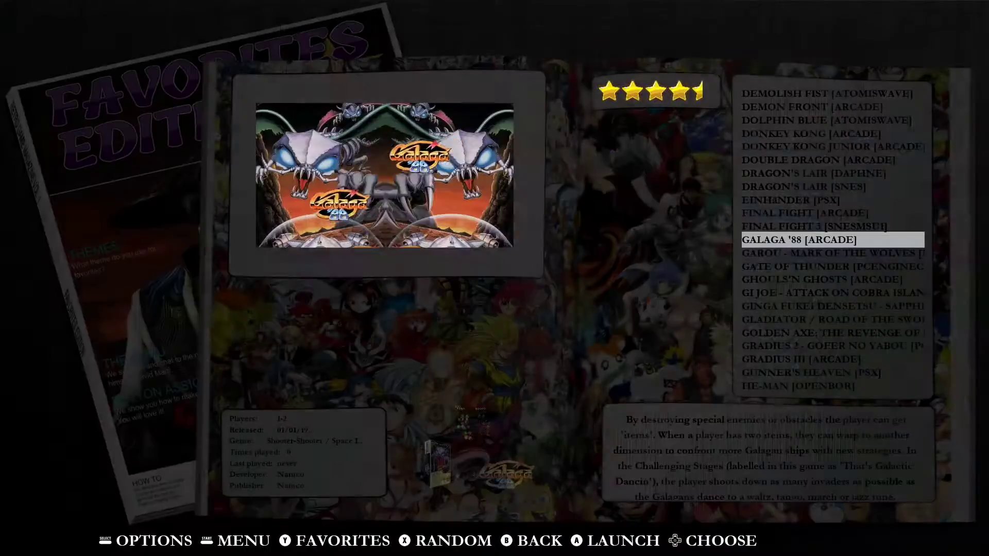
key(Down)
key(Down)
key(Down)
key(Down)
key(Down)
key(Down)
key(Down)
key(Down)
key(Down)
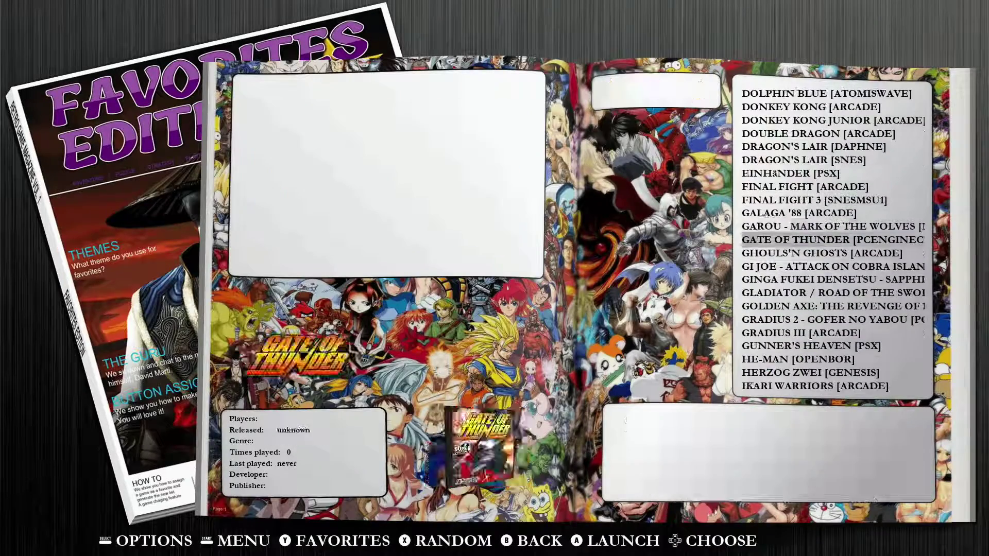
key(Down)
key(Down)
key(Down)
key(Down)
key(Down)
key(Down)
key(Down)
key(Down)
key(Down)
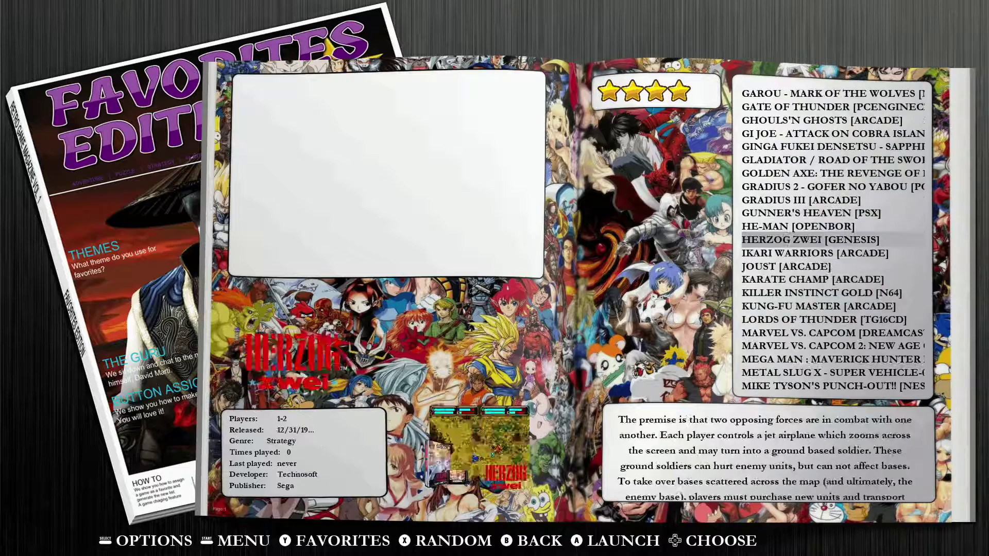
key(Down)
key(Down)
key(Down)
key(Down)
key(Down)
key(Down)
key(Down)
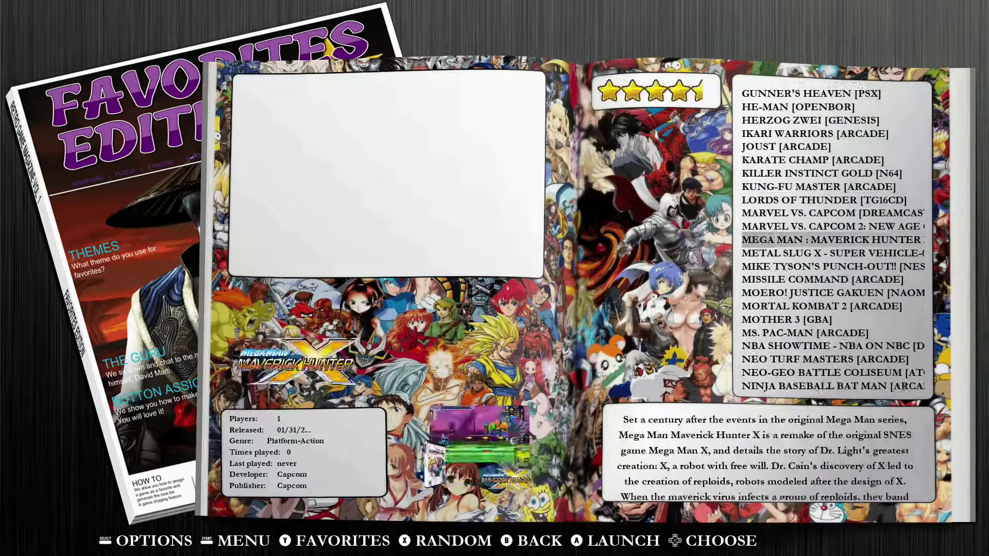
key(Down)
key(Down)
key(Down)
key(Down)
key(Down)
key(Down)
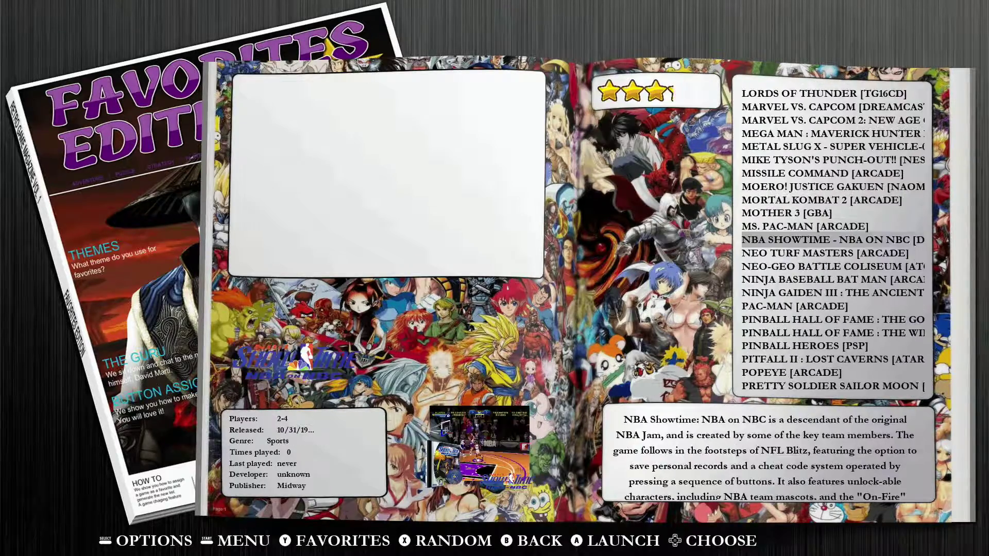
Step: Use Jump To the numbered titles to find 007 - The World Is Not Enough, then close the list
key(F2)
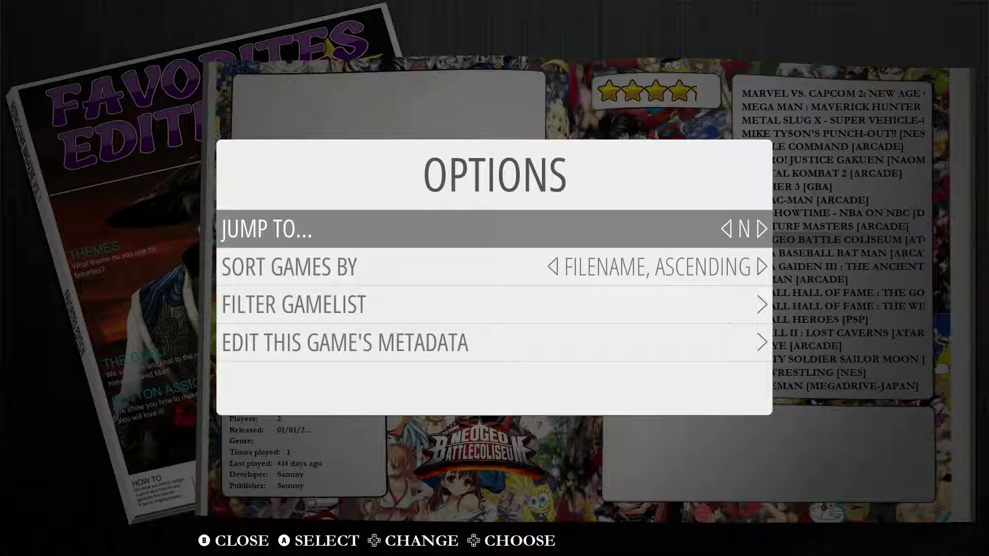
key(Right)
key(Right)
key(Right)
key(Right)
key(Right)
key(Right)
key(Right)
key(Right)
key(Right)
key(Right)
key(Right)
key(Left)
key(Return)
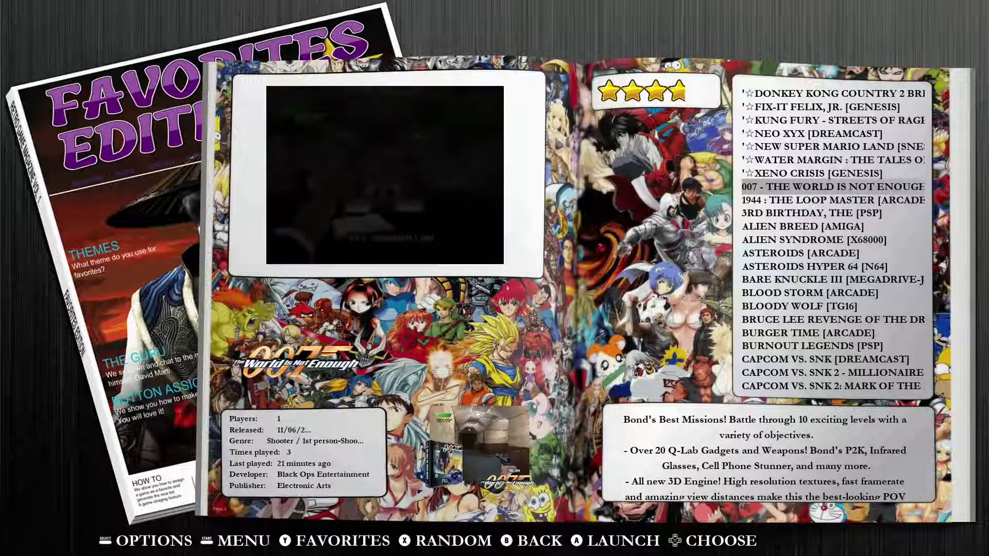
key(Down)
key(Up)
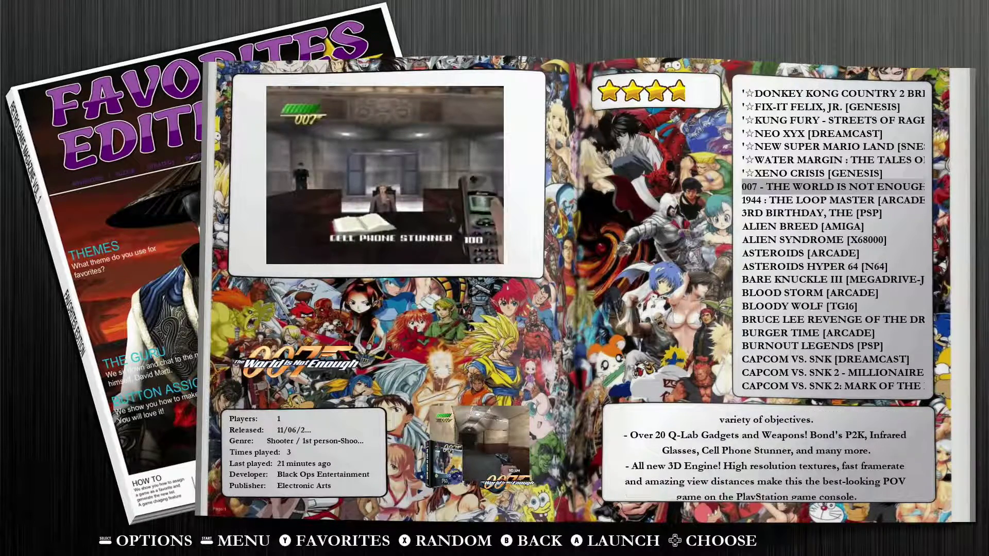
key(Escape)
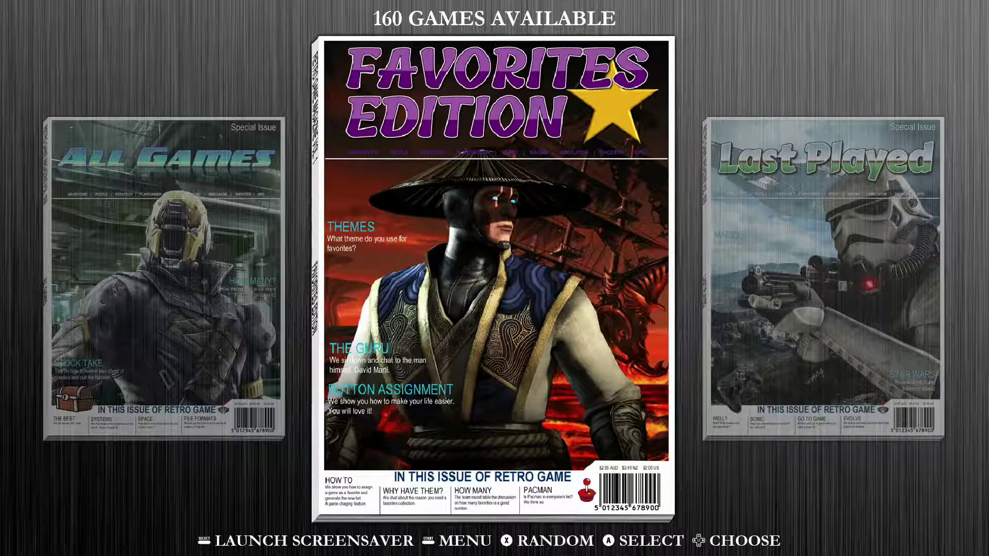
Step: Open the Nintendo 64 list and bring up Options for A Bug's Life
key(Right)
key(Right)
key(Right)
key(Right)
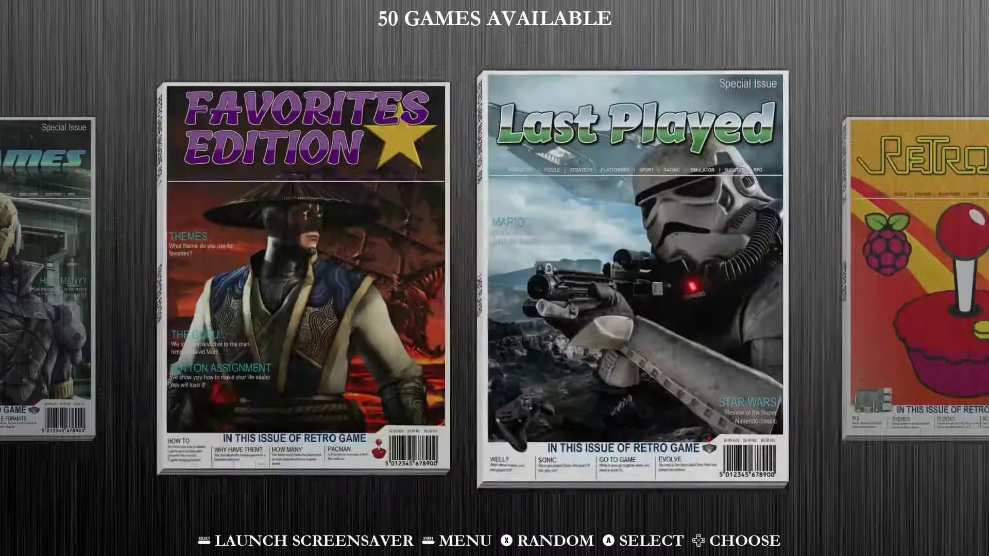
key(Right)
key(Right)
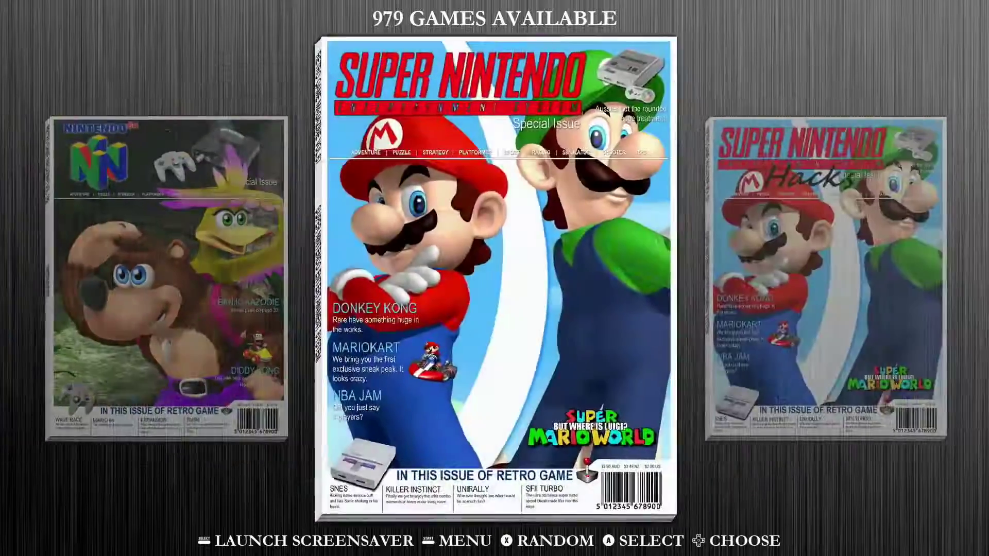
key(Left)
key(Left)
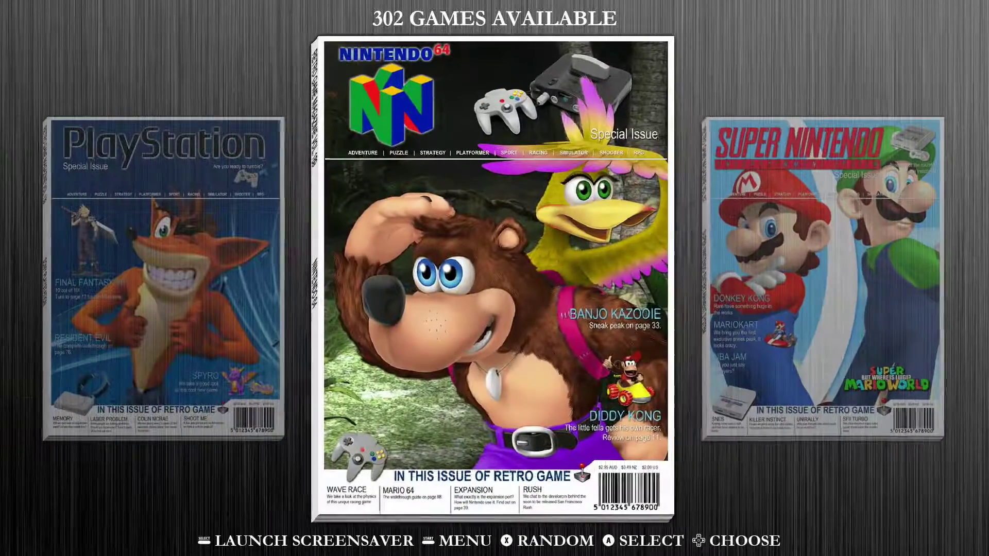
key(Return)
key(Down)
key(Down)
key(Down)
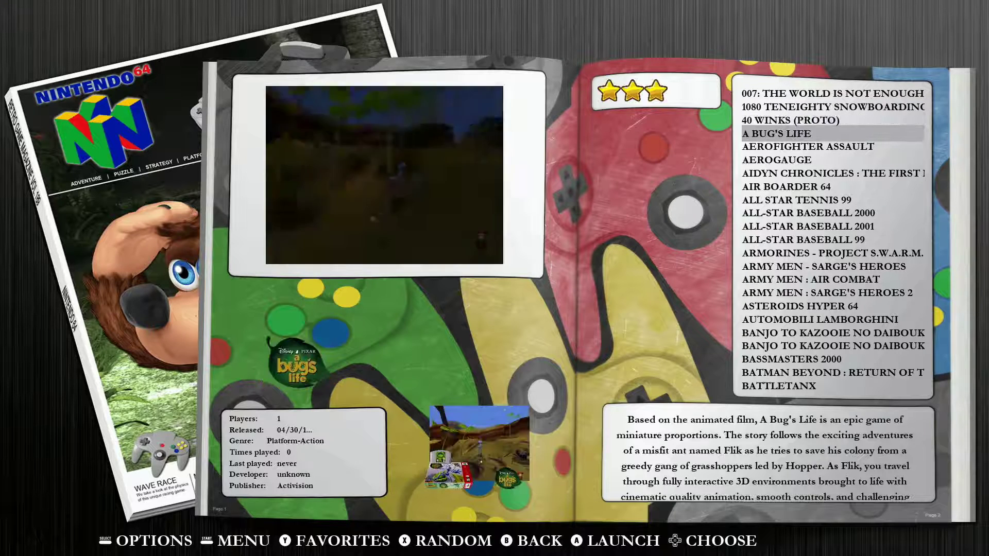
key(F2)
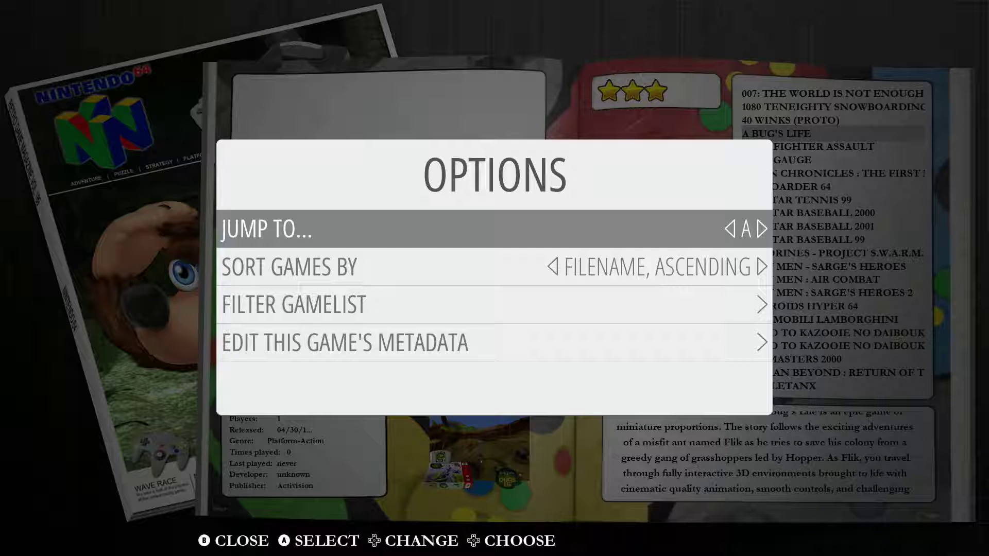
Step: Set A Bug's Life's metadata Favorite to ON, save, and return to the systems
key(Down)
key(Down)
key(Down)
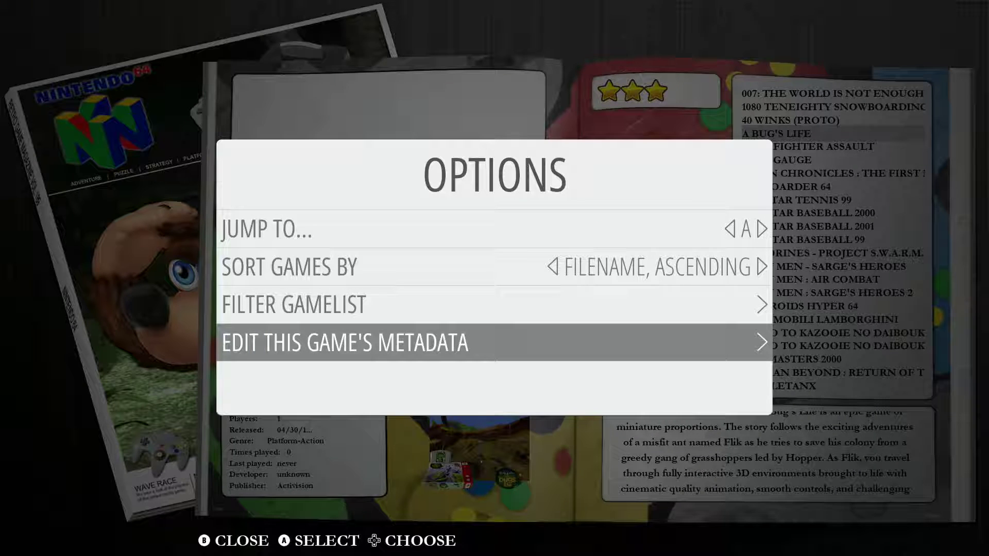
key(Return)
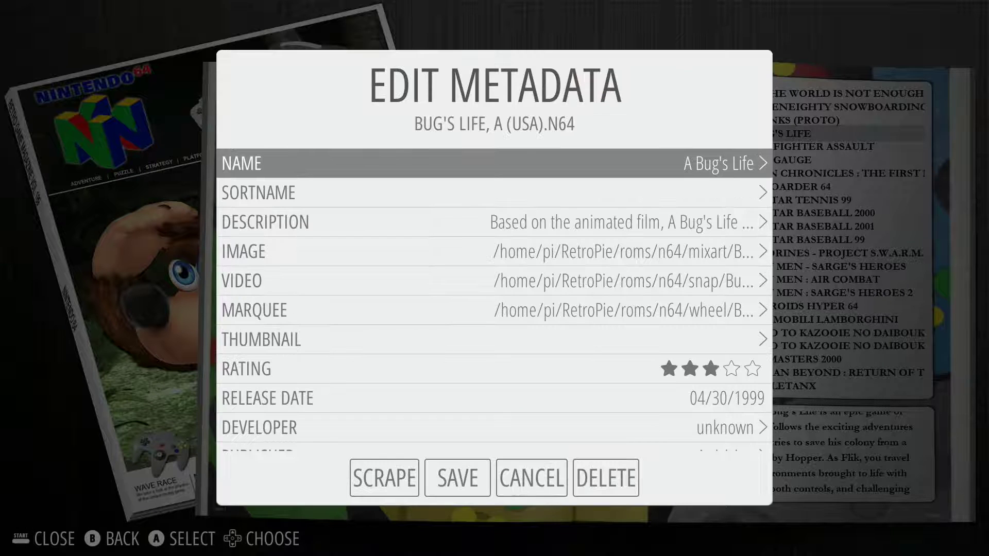
key(Down)
key(Down)
key(Down)
key(Down)
key(Down)
key(Down)
key(Down)
key(Down)
key(Down)
key(Down)
key(Down)
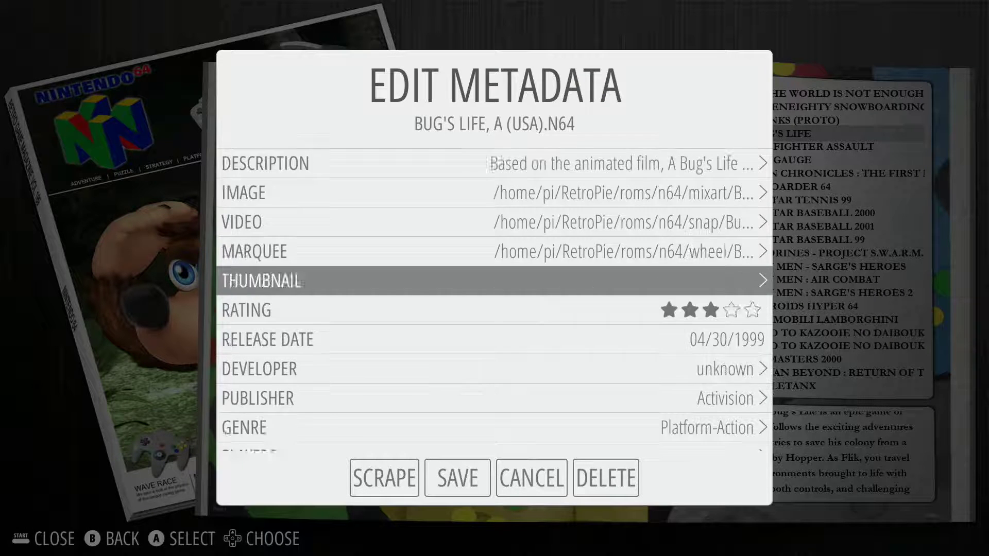
key(Down)
key(Down)
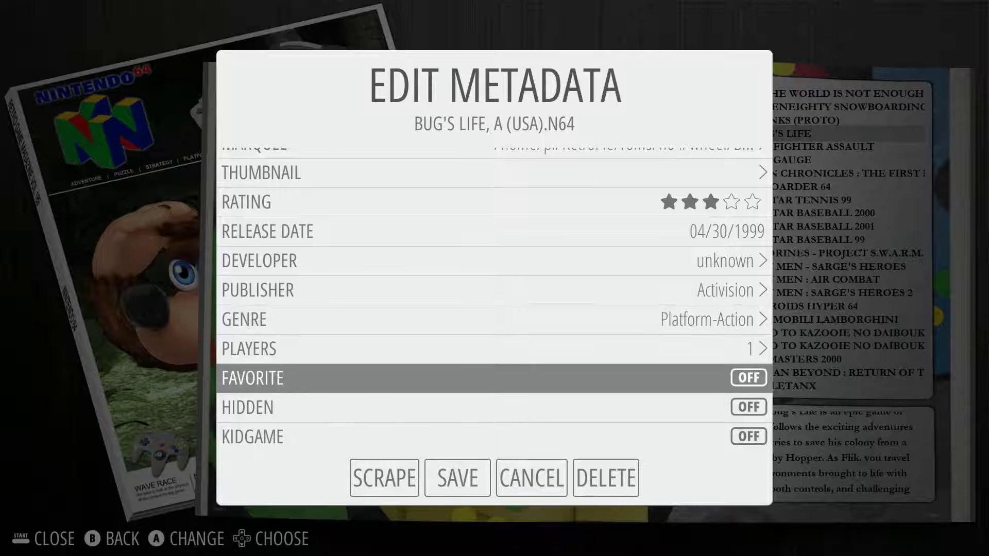
key(Return)
key(Down)
key(Down)
key(Down)
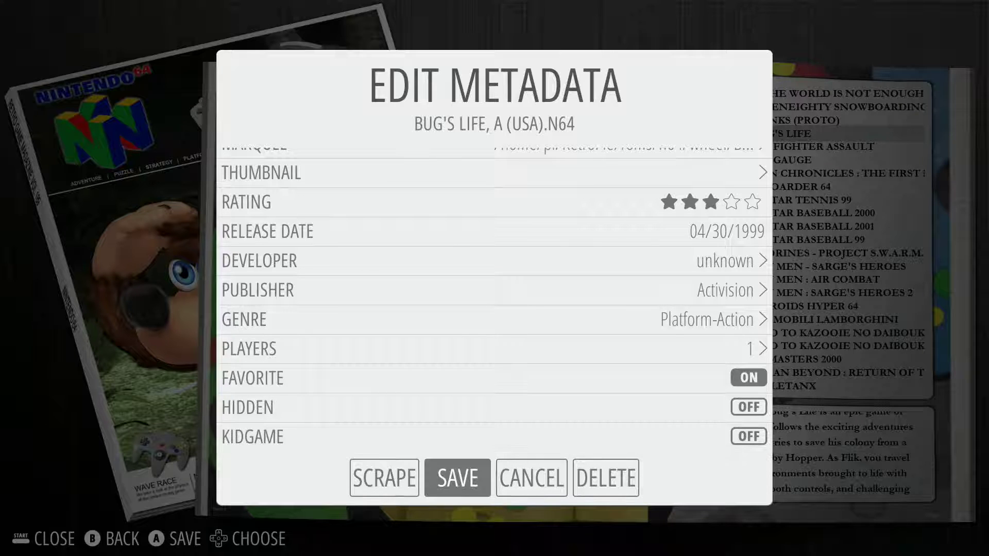
key(Return)
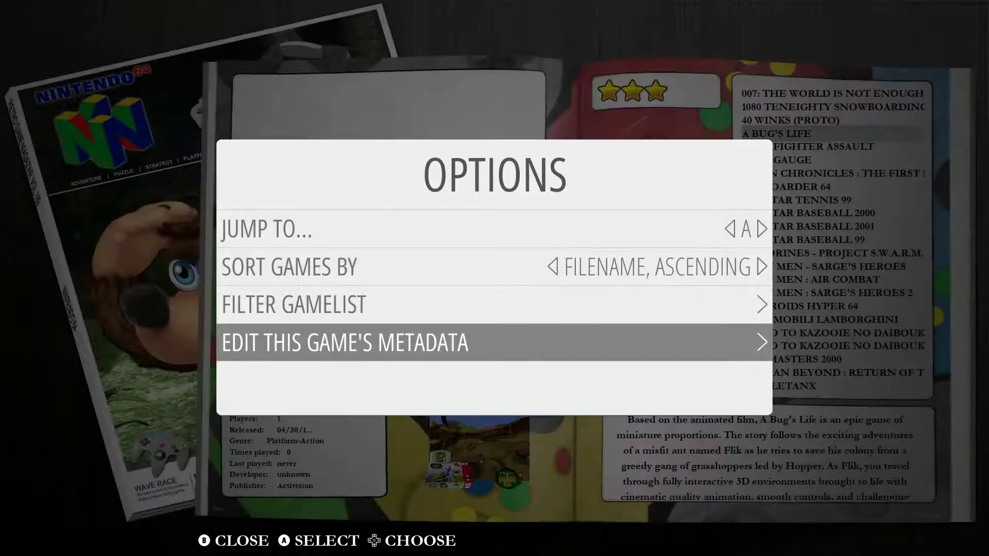
key(Escape)
key(Escape)
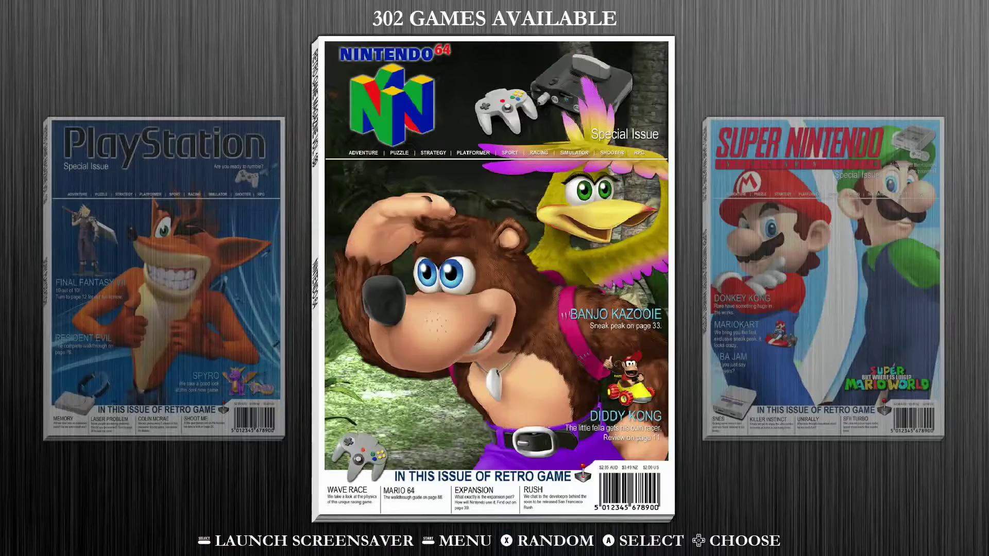
Step: Open Favorites Edition (161 games), locate A Bug's Life [N64], then return to the carousel
key(Left)
key(Left)
key(Left)
key(Left)
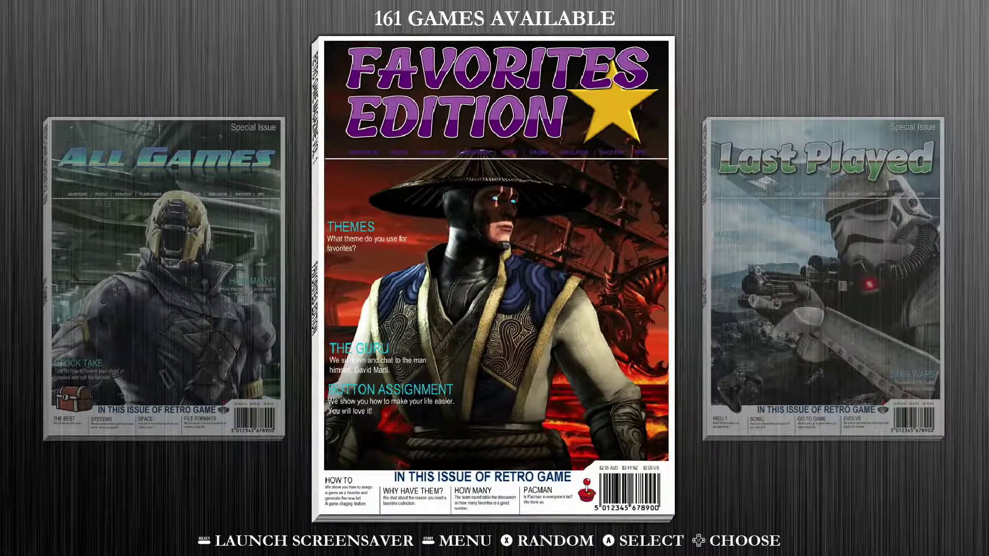
key(Return)
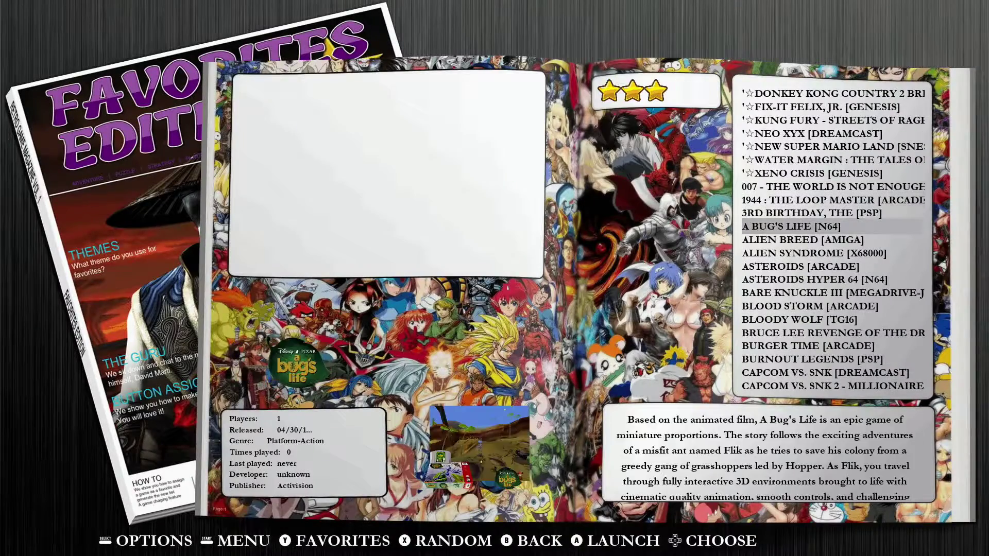
key(Down)
key(Down)
key(Down)
key(Up)
key(Up)
key(Up)
key(Down)
key(Up)
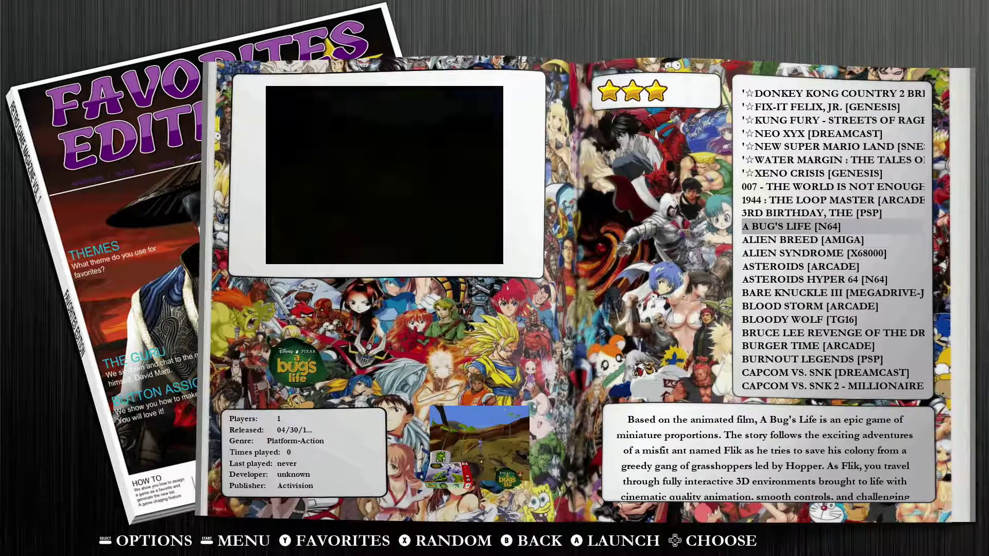
key(Escape)
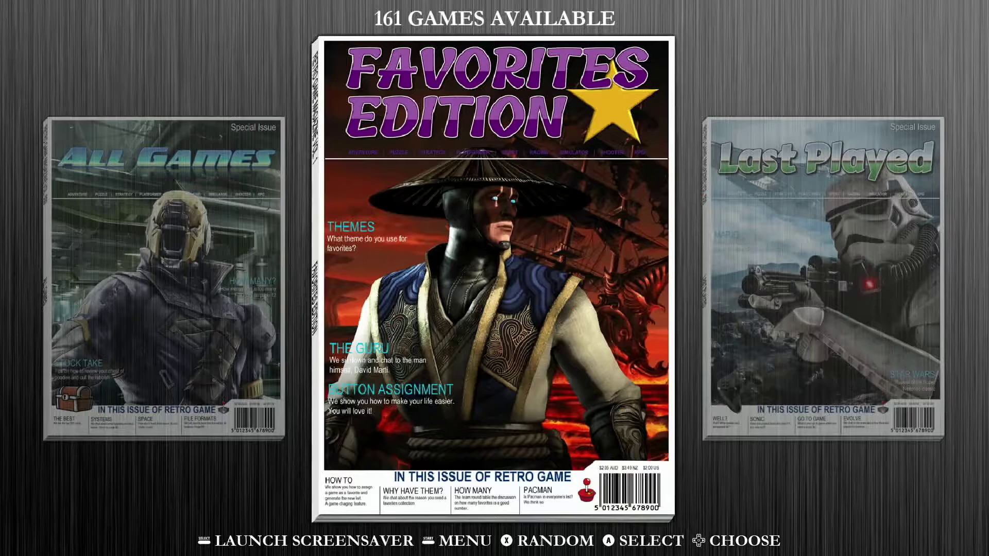